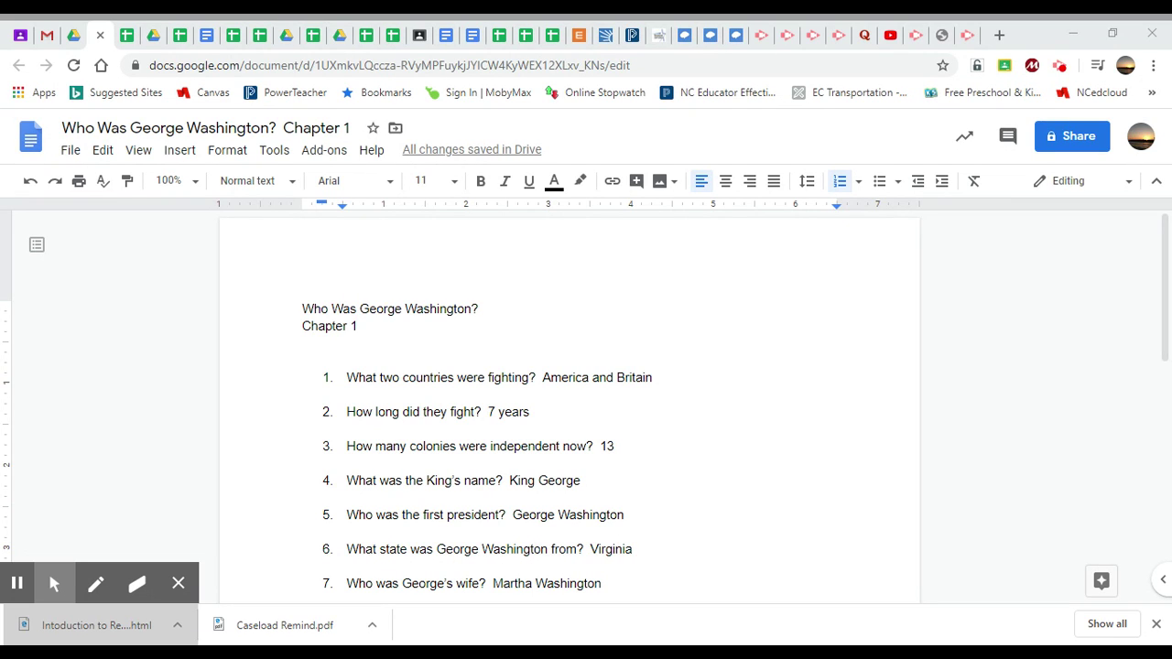
# Step: Review the answers to questions 1 through 3, highlighting the answer 13 in question 3
pyautogui.click(543, 377)
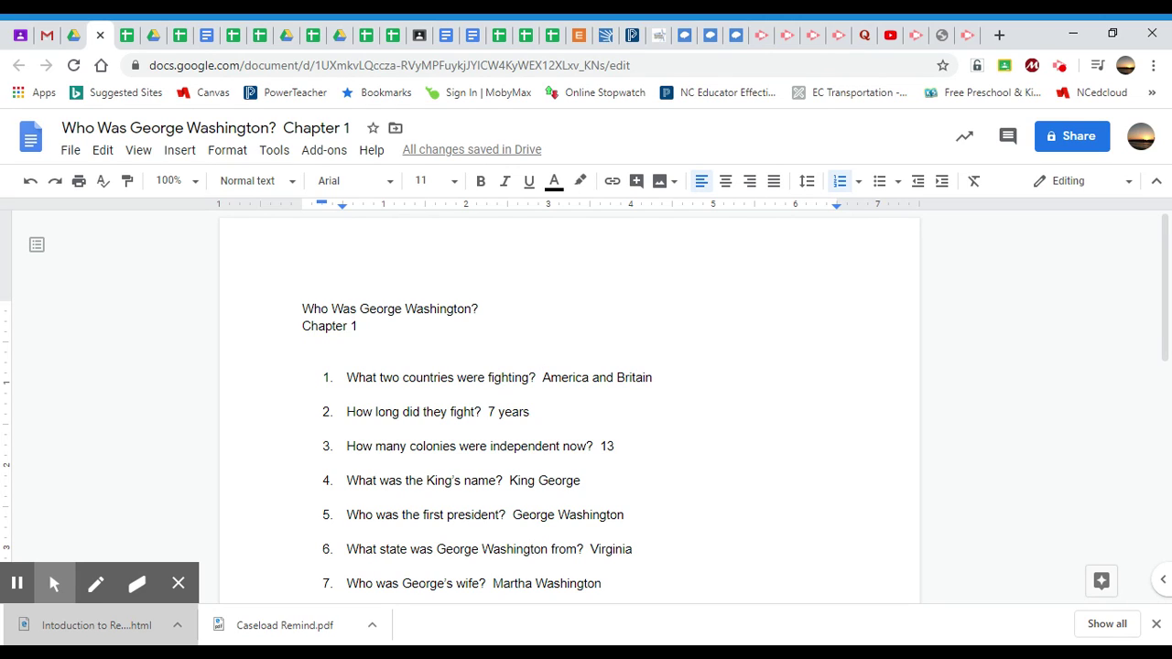
pyautogui.click(347, 412)
pyautogui.click(346, 446)
pyautogui.click(608, 446)
pyautogui.click(621, 446)
# Step: Point out the answers King George, George Washington, Virginia and Martha Washington for questions 4–7
pyautogui.click(595, 483)
pyautogui.click(639, 513)
pyautogui.click(302, 531)
pyautogui.click(630, 549)
pyautogui.click(302, 566)
pyautogui.click(602, 584)
# Step: Scroll down to point out the answers 'father' for question 8 and 'Half brother Lawrence' for question 10
pyautogui.scroll(-1, 302, 543)
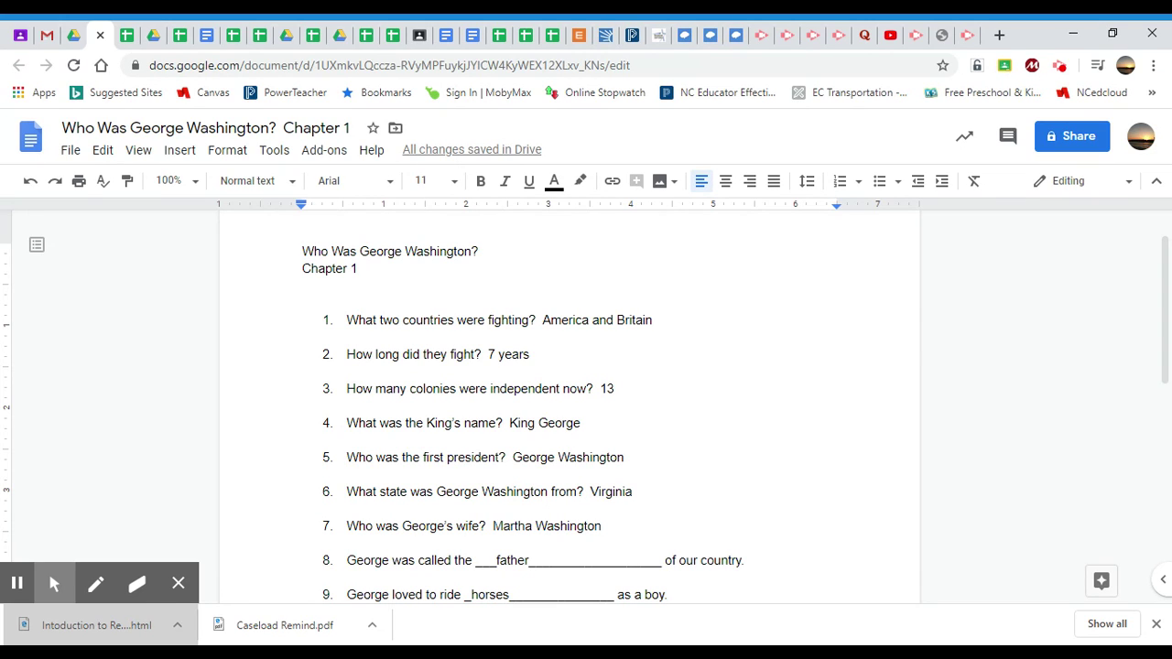
pyautogui.click(634, 560)
pyautogui.scroll(-1, 302, 577)
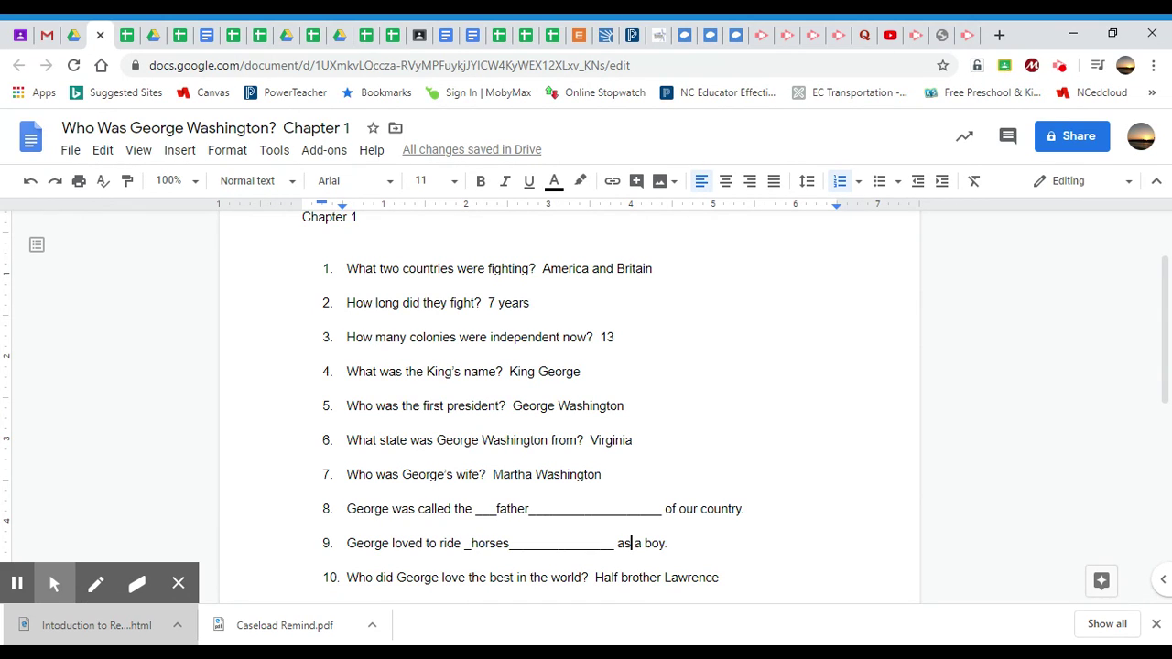
pyautogui.click(633, 577)
pyautogui.press('Down')
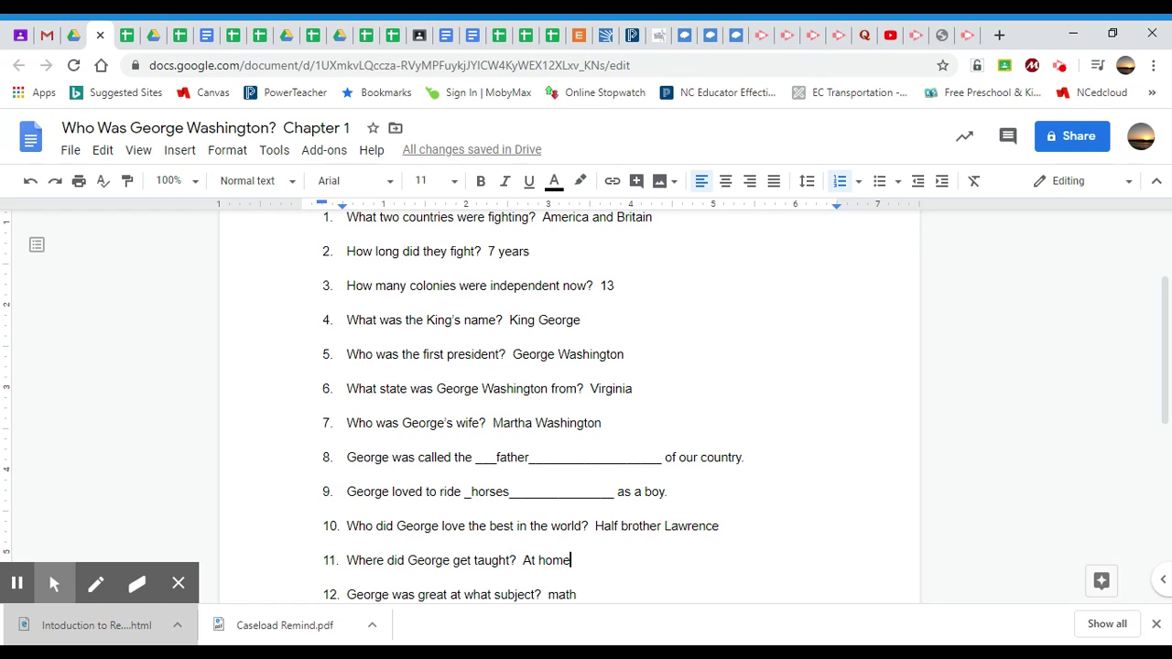
# Step: Step through the last answers: 'math' (12), 'speller' (13), 'brother' (14) and 'cherry' (15)
pyautogui.press('Down')
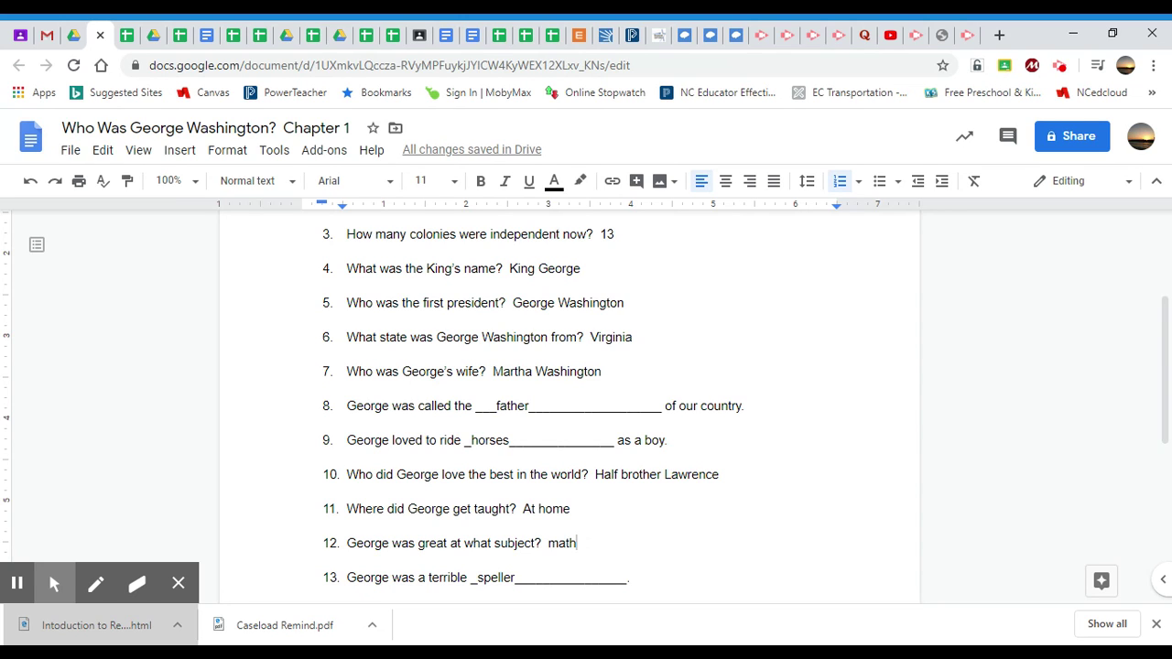
pyautogui.click(630, 577)
pyautogui.press('Down')
pyautogui.click(630, 560)
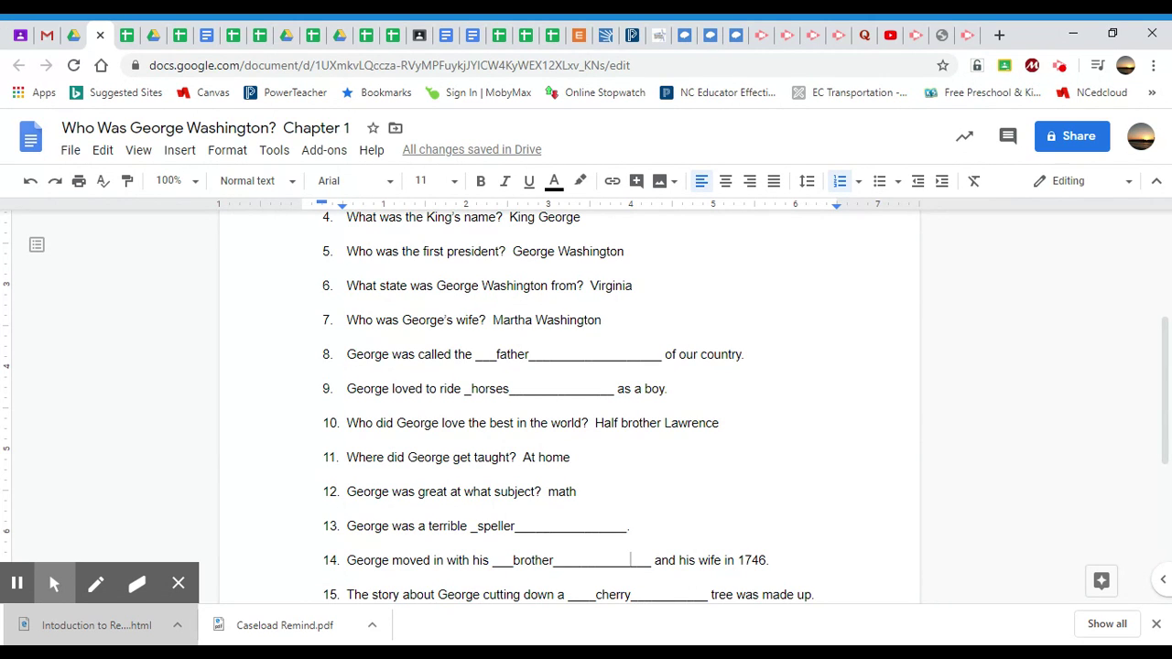
pyautogui.click(632, 594)
pyautogui.scroll(-1, 567, 384)
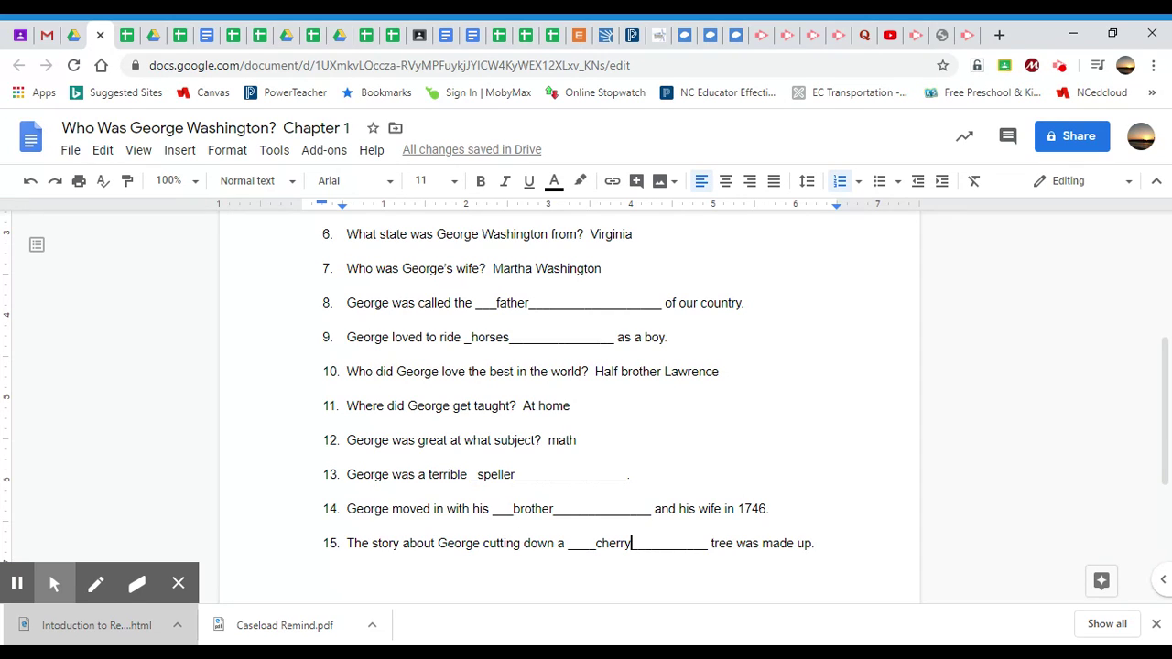
pyautogui.click(630, 475)
pyautogui.click(577, 441)
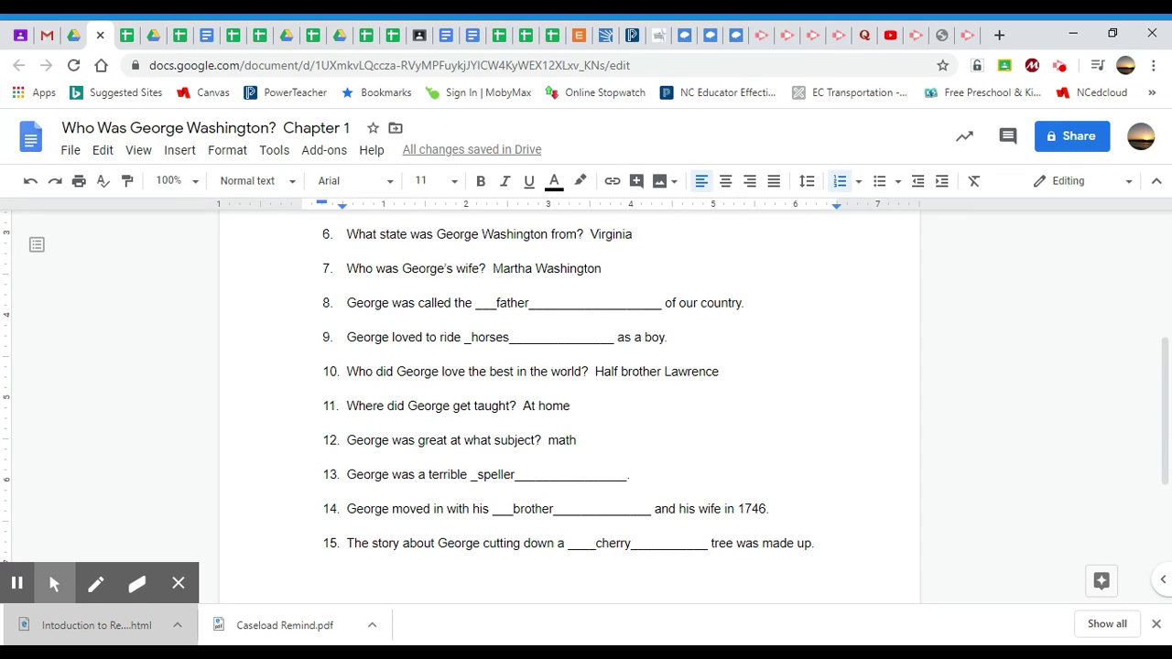